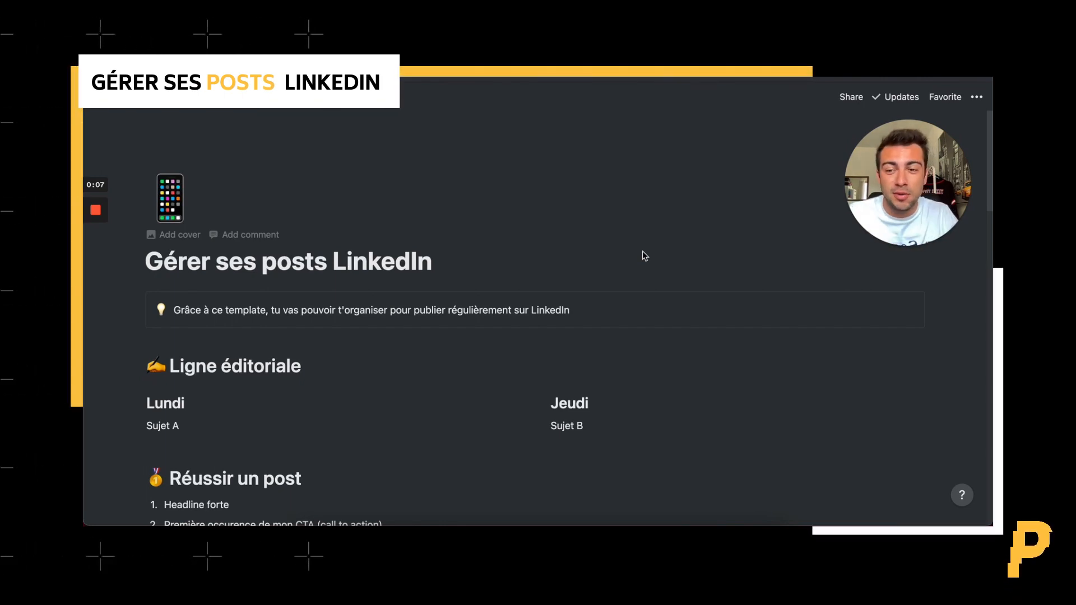
Review the LinkedIn post template's sections, from the editorial line and post guidelines down to the publication, backlog and results tables
{"action": "scroll", "coordinate": [444, 263], "scroll_direction": "down", "scroll_amount": 1}
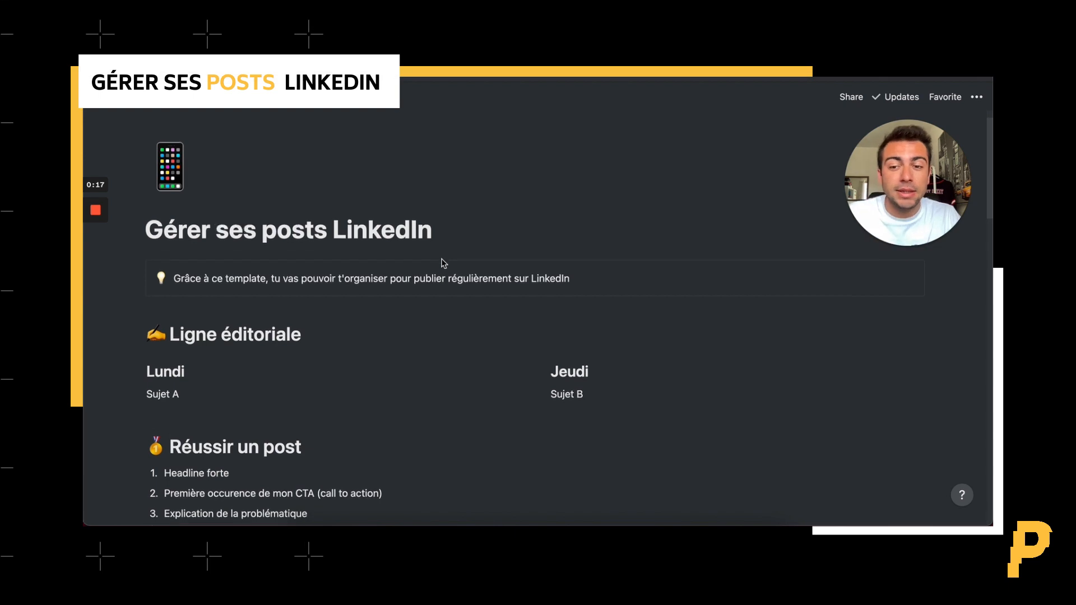
{"action": "scroll", "coordinate": [430, 359], "scroll_direction": "down", "scroll_amount": 1}
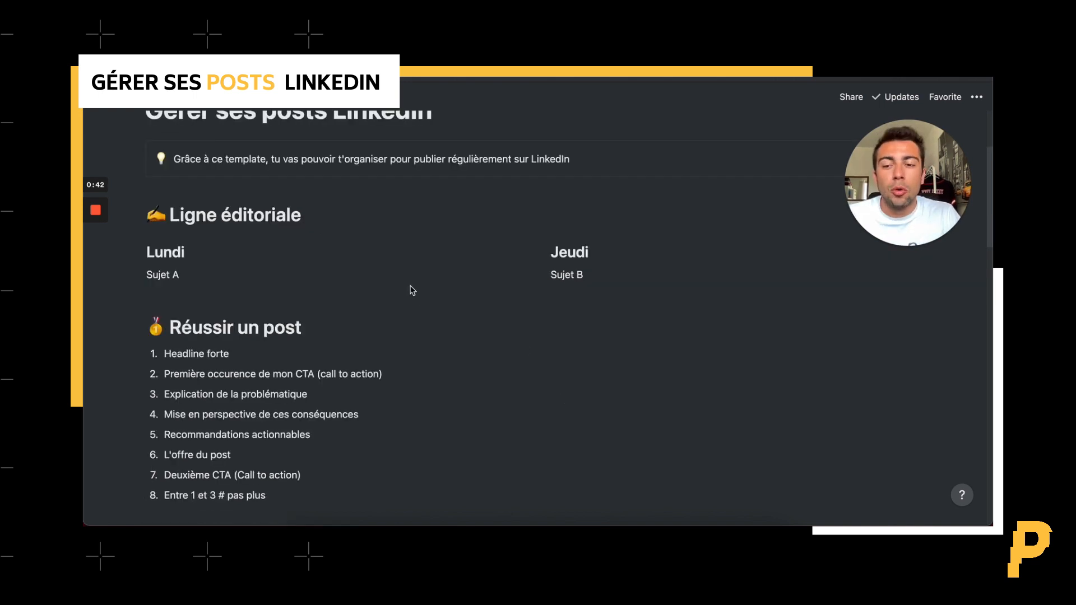
{"action": "scroll", "coordinate": [409, 288], "scroll_direction": "down", "scroll_amount": 1}
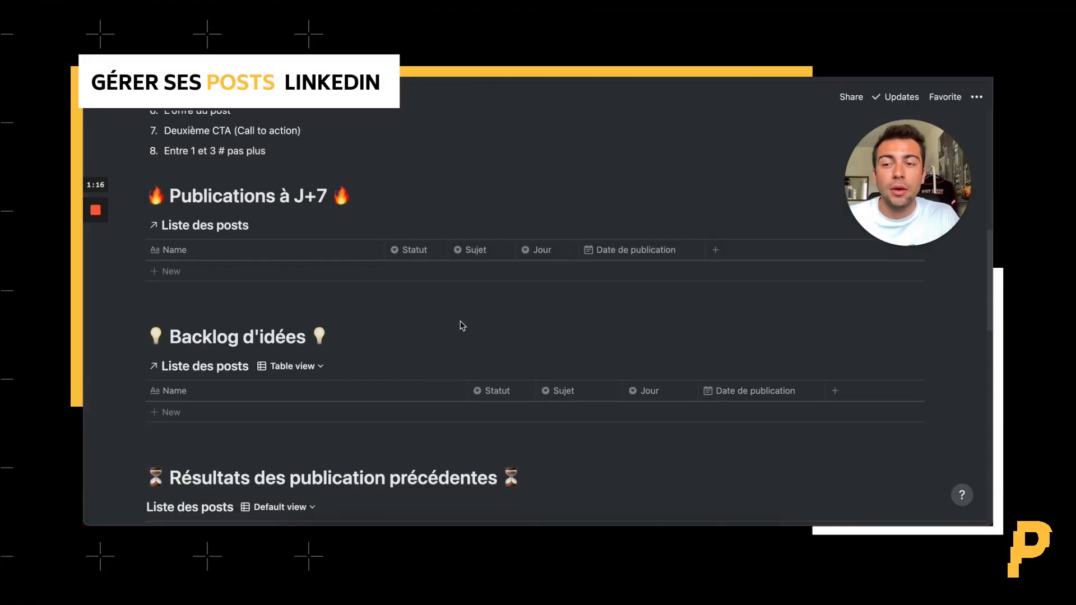
{"action": "scroll", "coordinate": [461, 325], "scroll_direction": "down", "scroll_amount": 1}
{"action": "scroll", "coordinate": [461, 325], "scroll_direction": "down", "scroll_amount": 2}
{"action": "scroll", "coordinate": [461, 324], "scroll_direction": "up", "scroll_amount": 2}
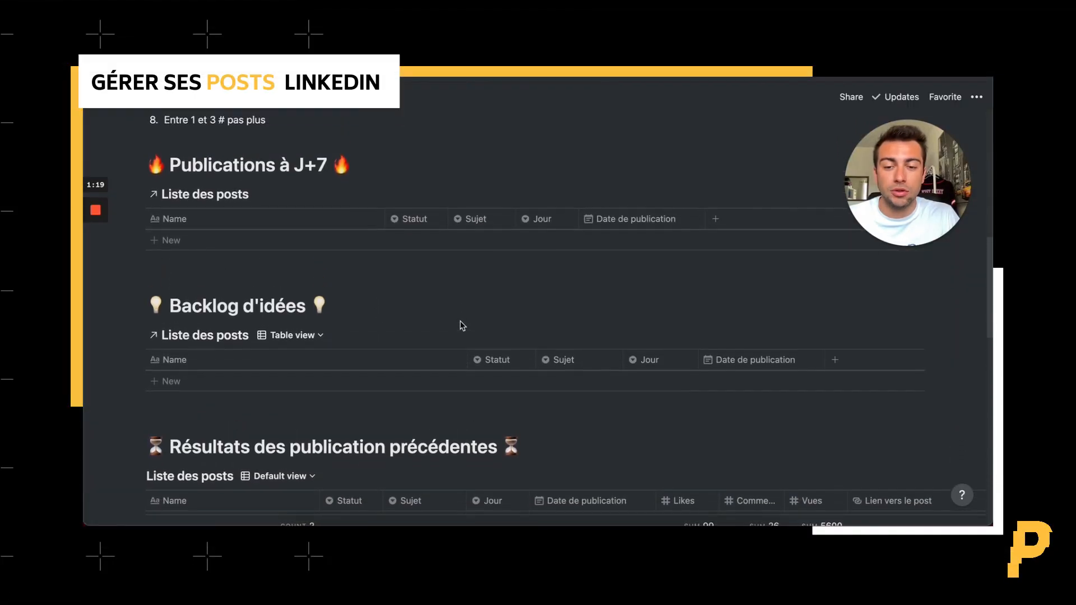
{"action": "scroll", "coordinate": [461, 325], "scroll_direction": "up", "scroll_amount": 1}
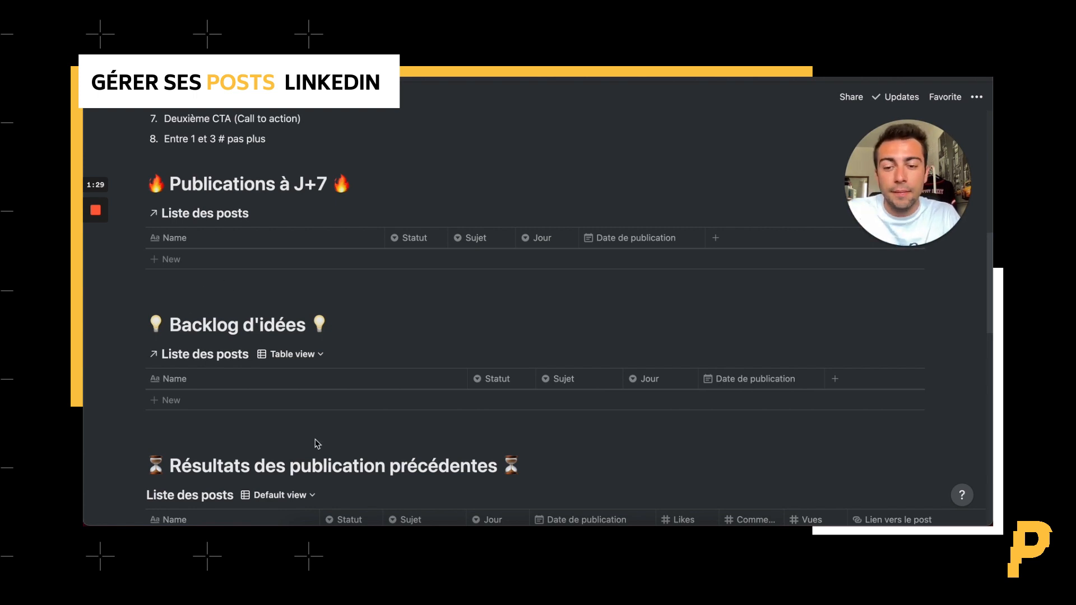
{"action": "scroll", "coordinate": [318, 443], "scroll_direction": "down", "scroll_amount": 1}
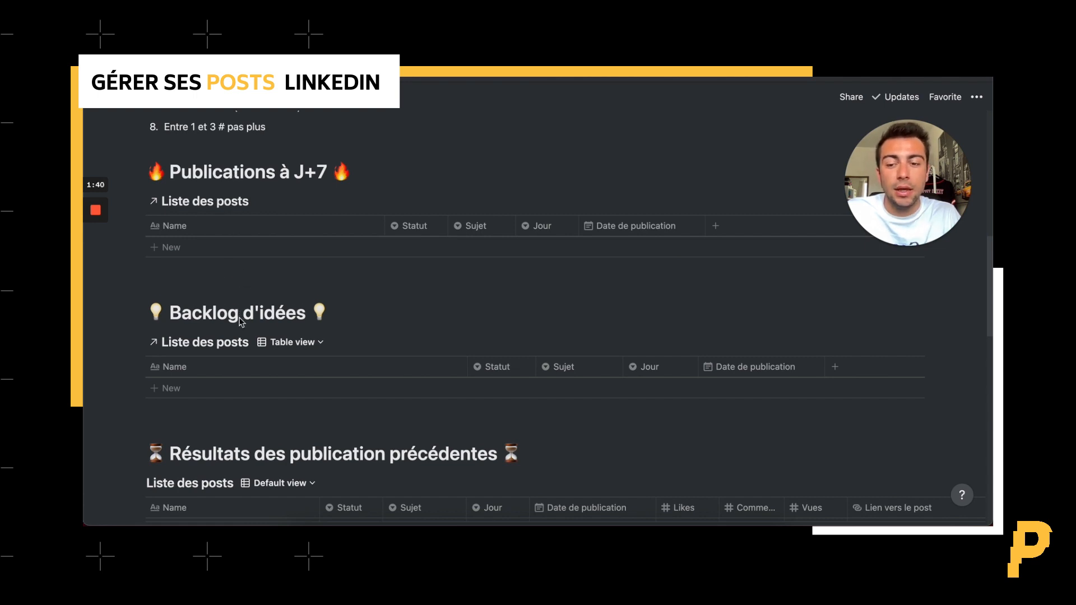
{"action": "scroll", "coordinate": [241, 321], "scroll_direction": "down", "scroll_amount": 1}
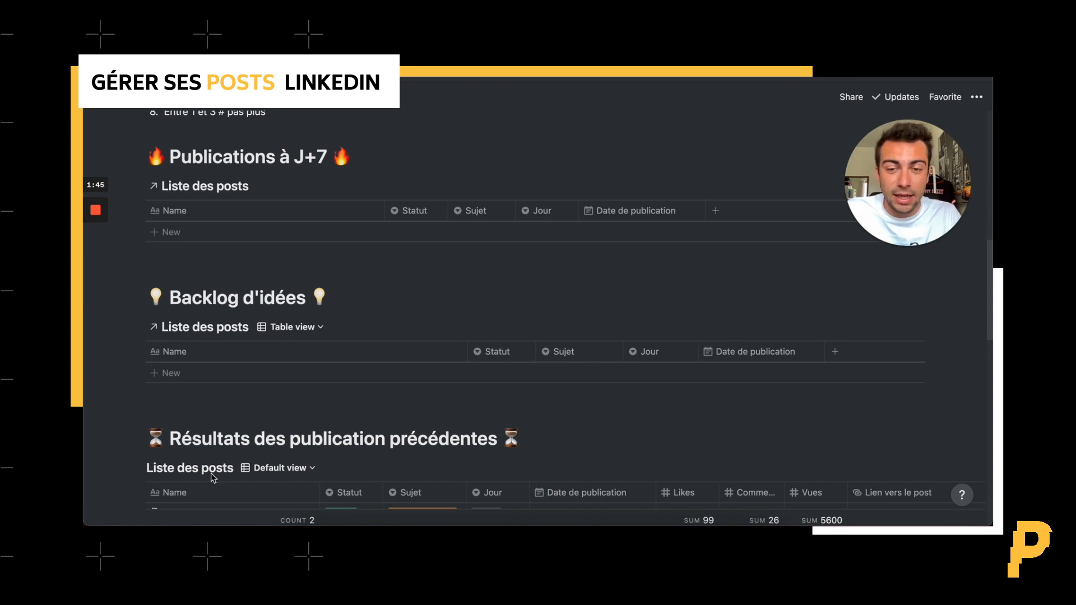
{"action": "scroll", "coordinate": [234, 397], "scroll_direction": "down", "scroll_amount": 4}
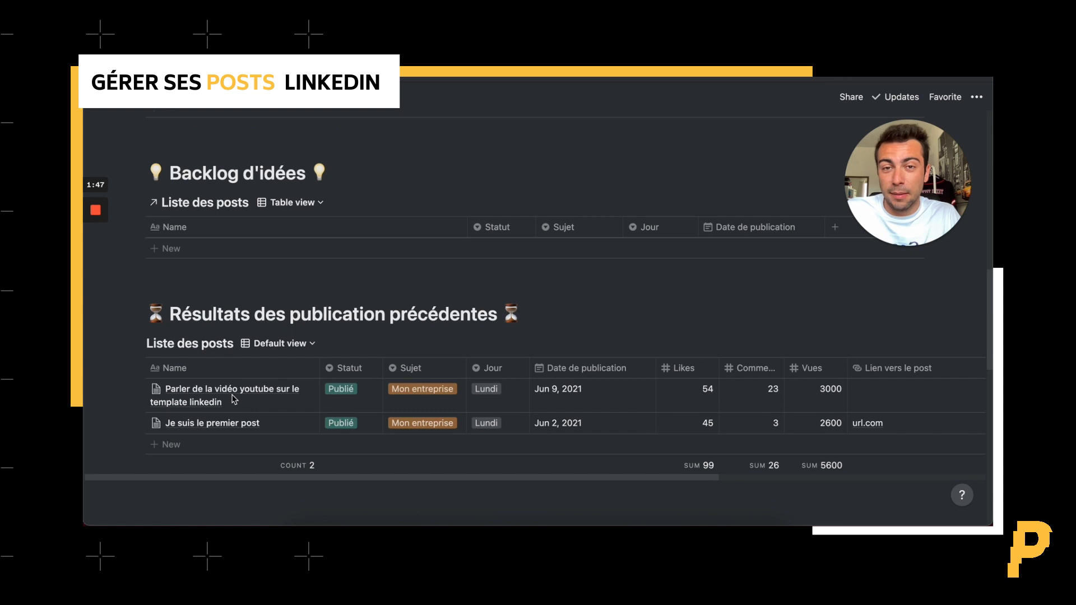
{"action": "scroll", "coordinate": [234, 399], "scroll_direction": "down", "scroll_amount": 1}
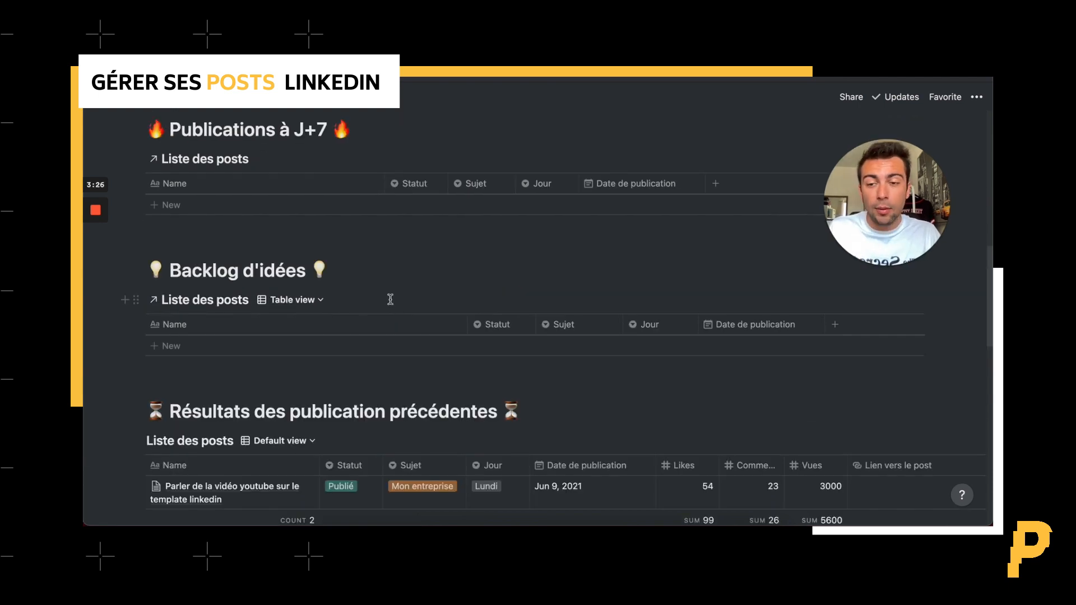
Add an entry named "je suis le prochain post" to the Backlog d'idées table with Perso as its Sujet
{"action": "left_click", "coordinate": [190, 346]}
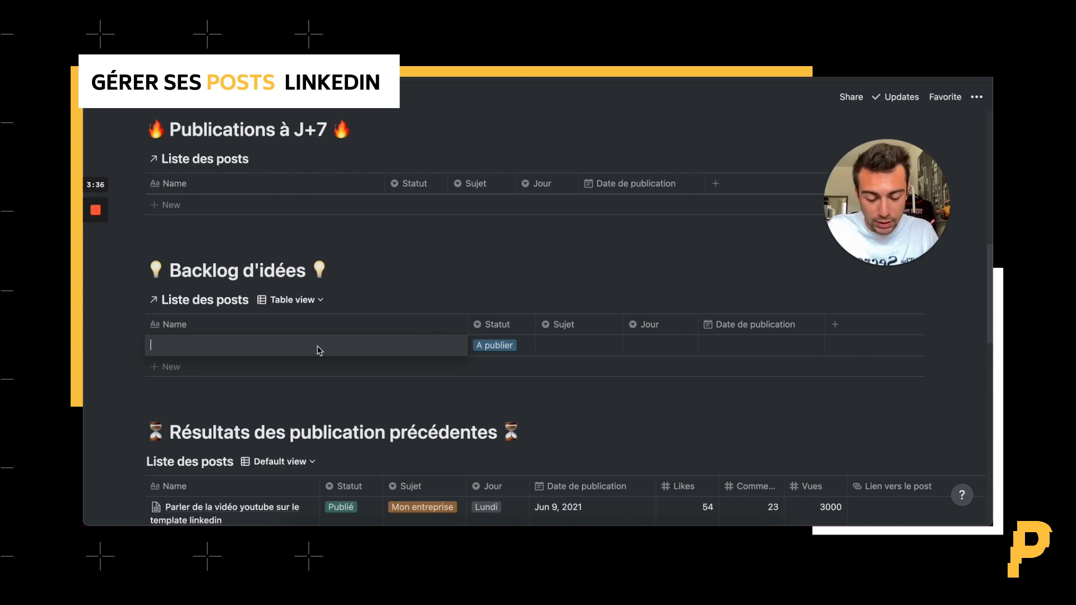
{"action": "type", "text": "je suis"}
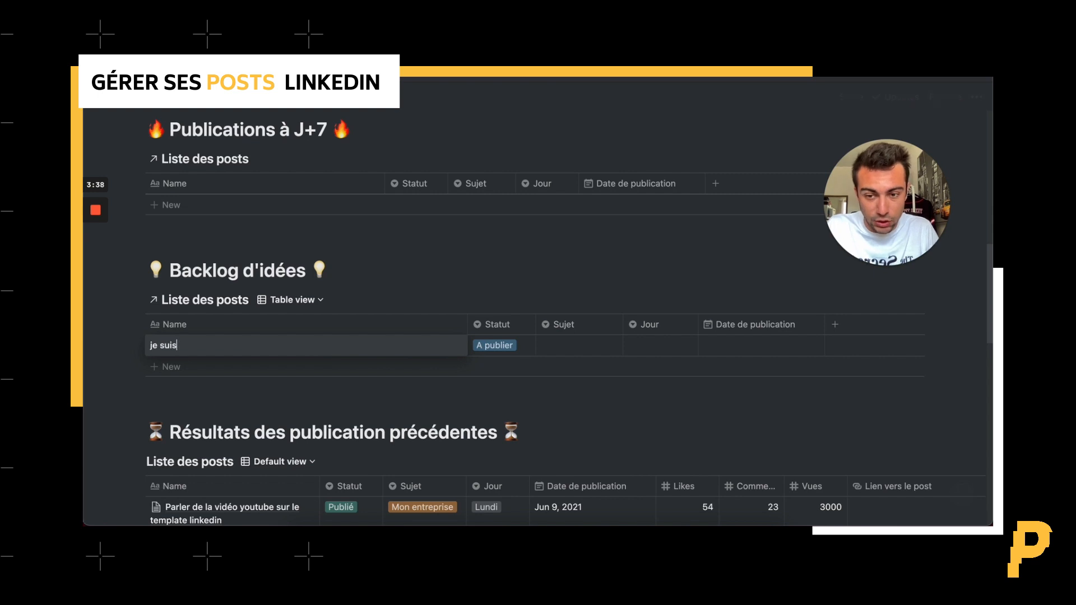
{"action": "type", "text": " le prochain post"}
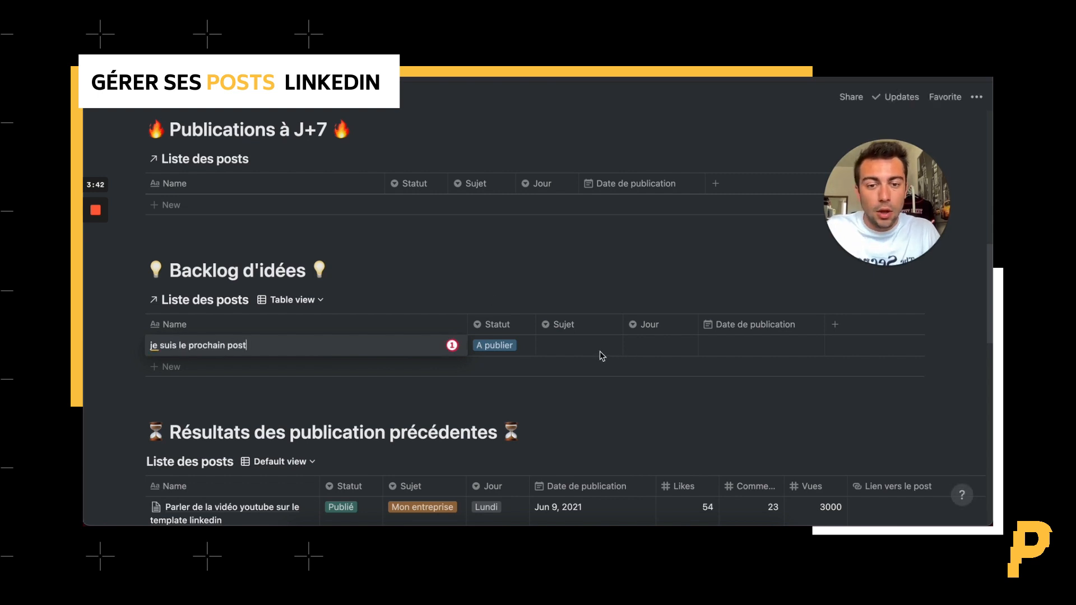
{"action": "left_click", "coordinate": [581, 343]}
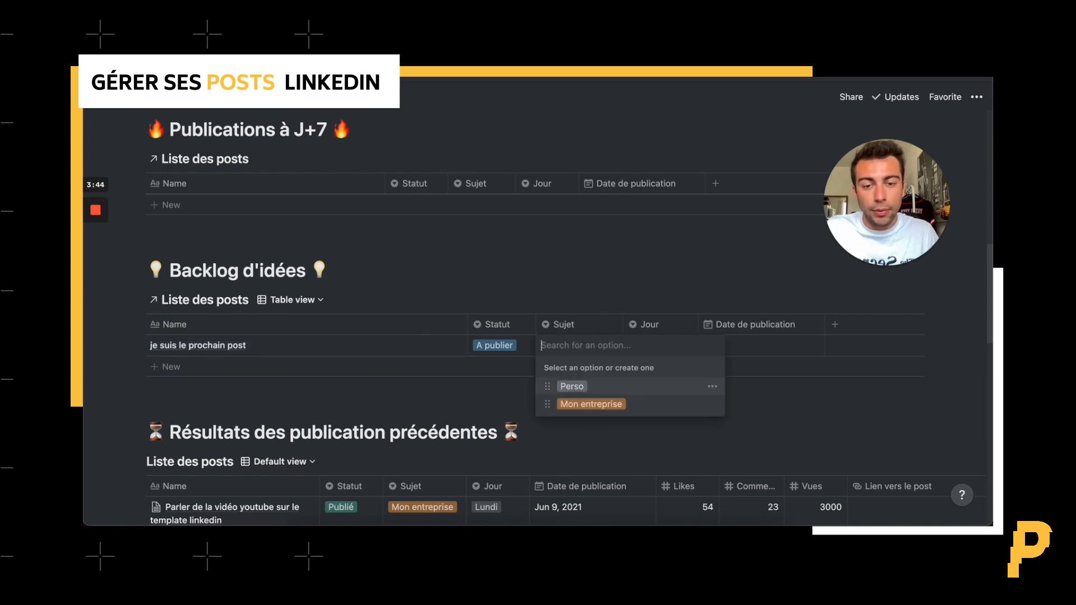
{"action": "key", "text": "Down"}
{"action": "key", "text": "Return"}
Set the new backlog post's Jour to Lundi and its Date de publication to June 13, 2021
{"action": "key", "text": "Right"}
{"action": "key", "text": "Up"}
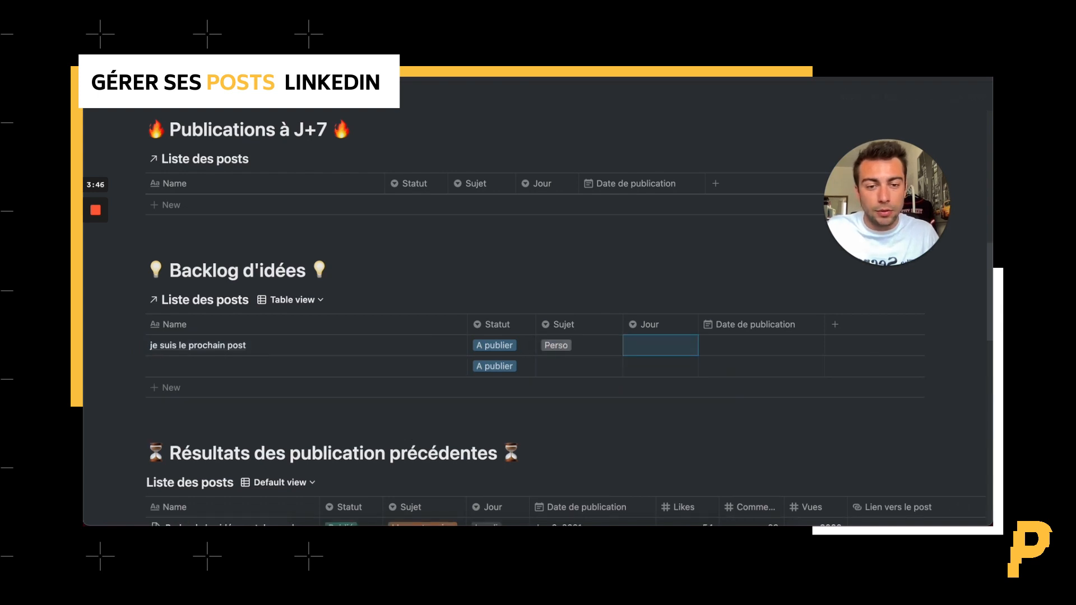
{"action": "key", "text": "Return"}
{"action": "key", "text": "Down"}
{"action": "key", "text": "Return"}
{"action": "key", "text": "Right"}
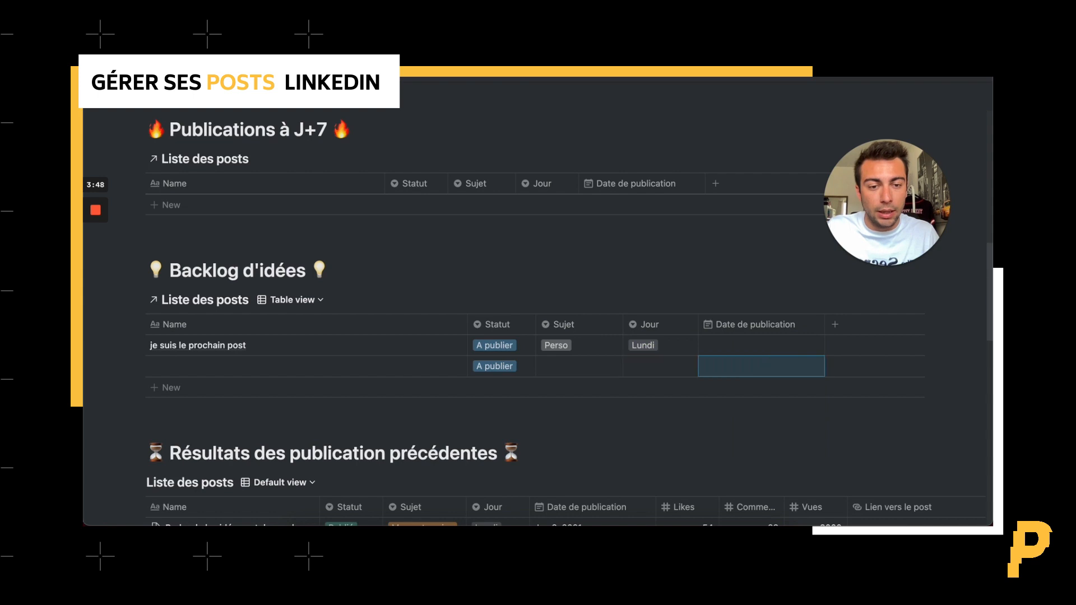
{"action": "key", "text": "Up"}
{"action": "key", "text": "Return"}
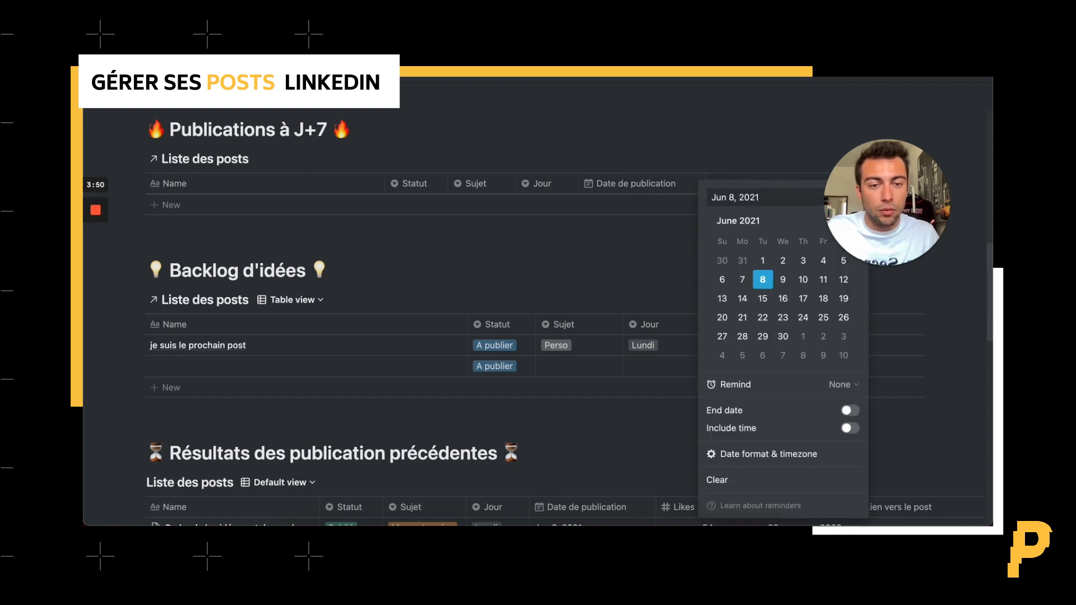
{"action": "left_click", "coordinate": [722, 298]}
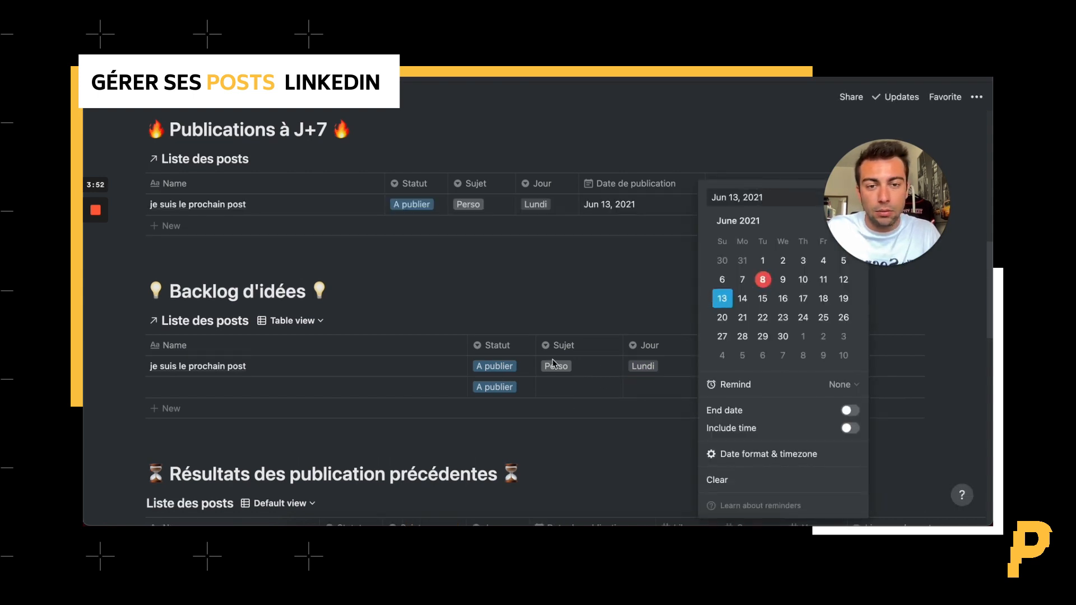
{"action": "left_click", "coordinate": [518, 275]}
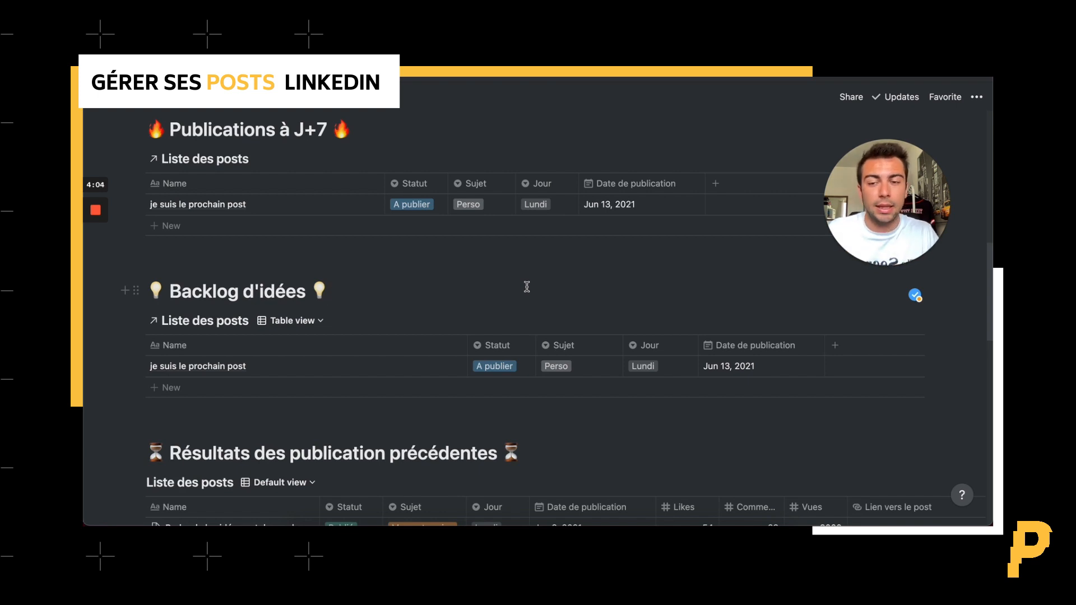
Open the "je suis le prochain post" page from Publications à J+7, add placeholder lines "dfghjgfd", "dfghjk" and "dfghj" to its body, and close it
{"action": "mouse_move", "coordinate": [363, 204]}
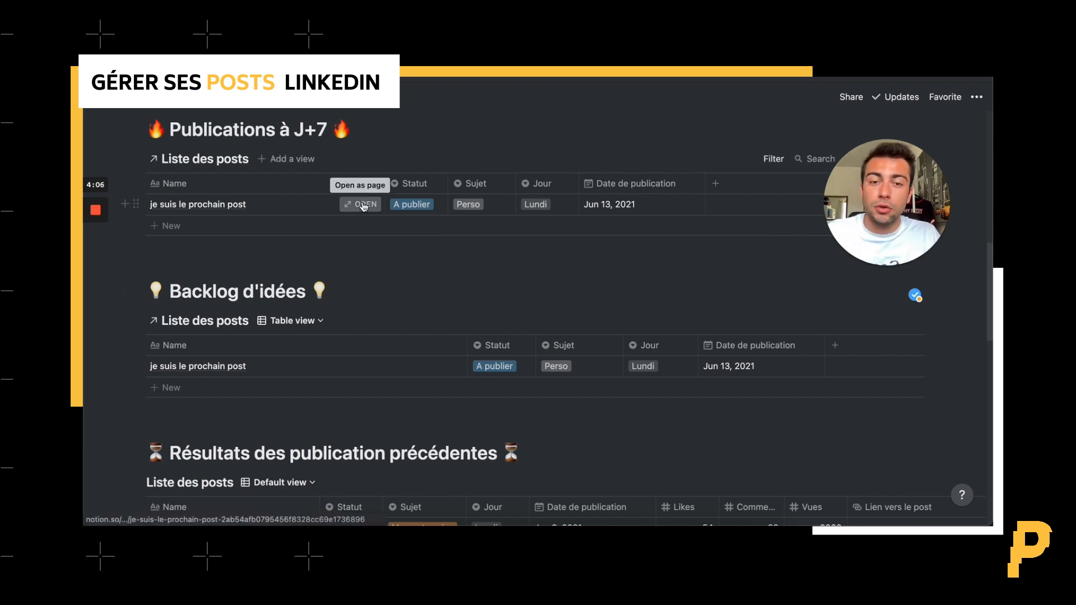
{"action": "left_click", "coordinate": [364, 204]}
{"action": "scroll", "coordinate": [426, 232], "scroll_direction": "down", "scroll_amount": 4}
{"action": "scroll", "coordinate": [426, 232], "scroll_direction": "down", "scroll_amount": 1}
{"action": "left_click", "coordinate": [384, 330]}
{"action": "type", "text": "dfghjgfd"}
{"action": "key", "text": "Return"}
{"action": "type", "text": "dfghjk"}
{"action": "key", "text": "Return"}
{"action": "type", "text": "dfghj"}
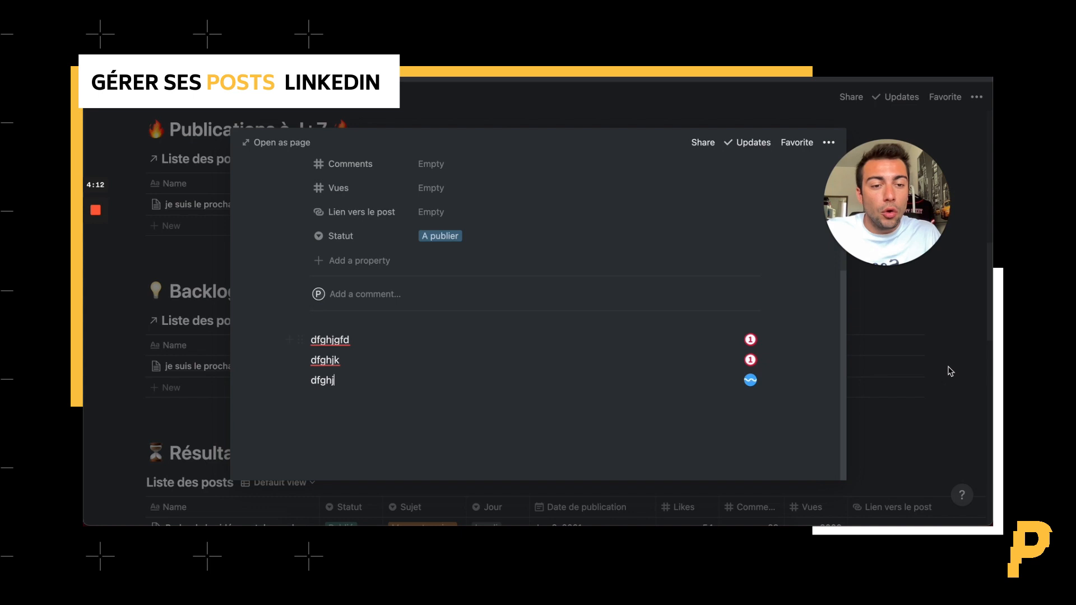
{"action": "scroll", "coordinate": [488, 293], "scroll_direction": "up", "scroll_amount": 2}
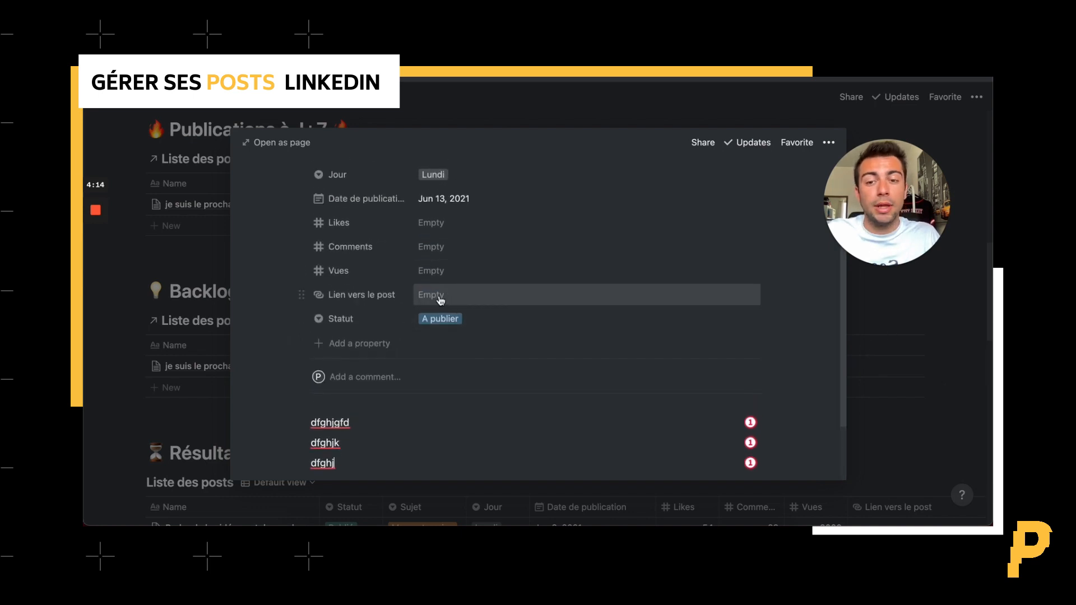
{"action": "left_click", "coordinate": [903, 352]}
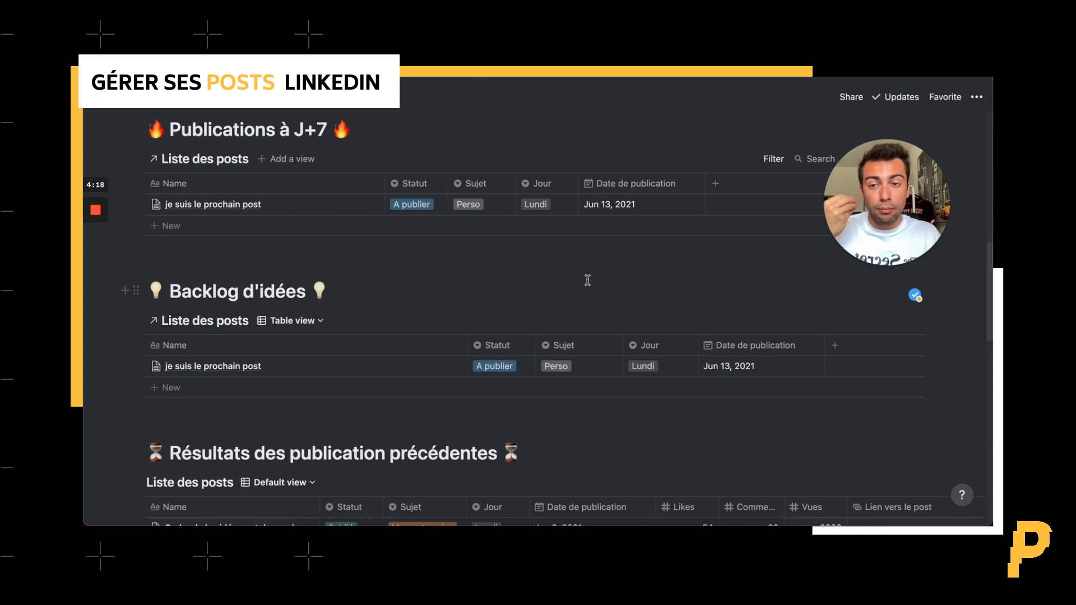
Change the Statut of "je suis le prochain post" to Publié in the Publications à J+7 table
{"action": "scroll", "coordinate": [598, 293], "scroll_direction": "down", "scroll_amount": 4}
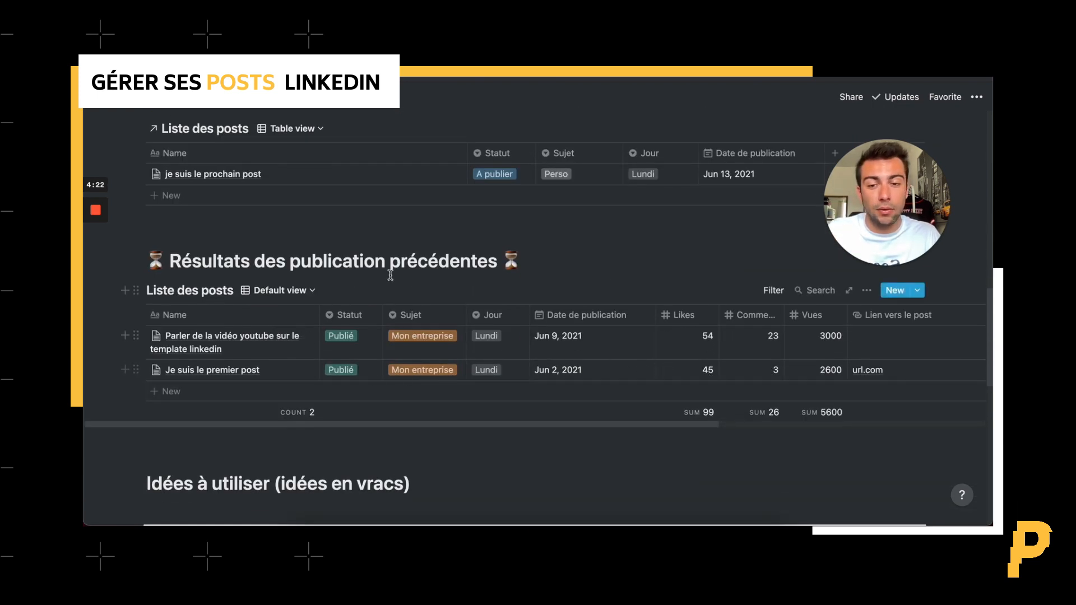
{"action": "scroll", "coordinate": [477, 314], "scroll_direction": "up", "scroll_amount": 4}
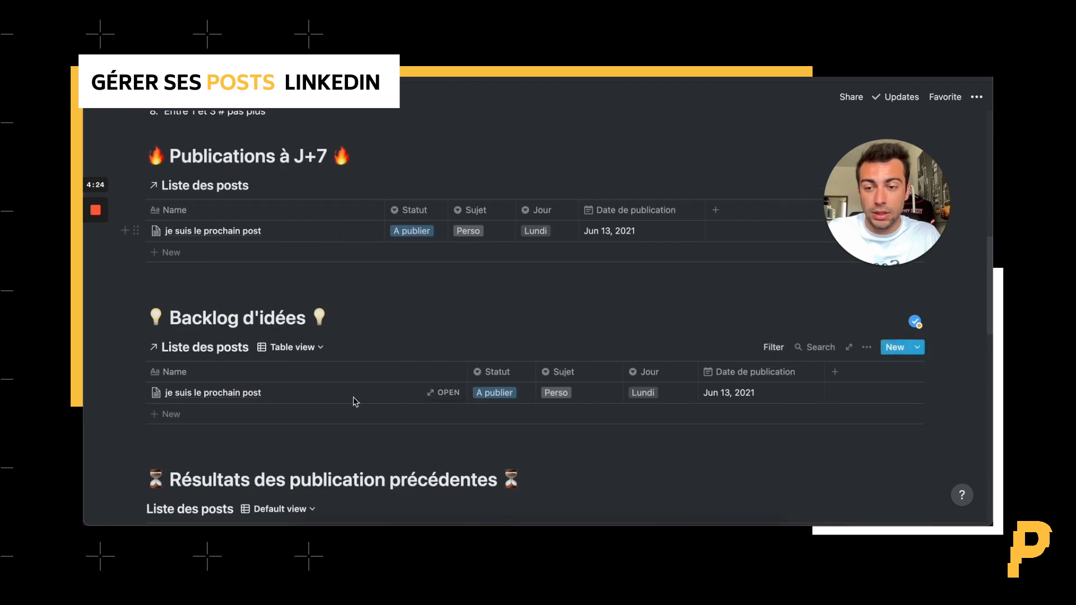
{"action": "left_click", "coordinate": [413, 225]}
{"action": "left_click", "coordinate": [421, 282]}
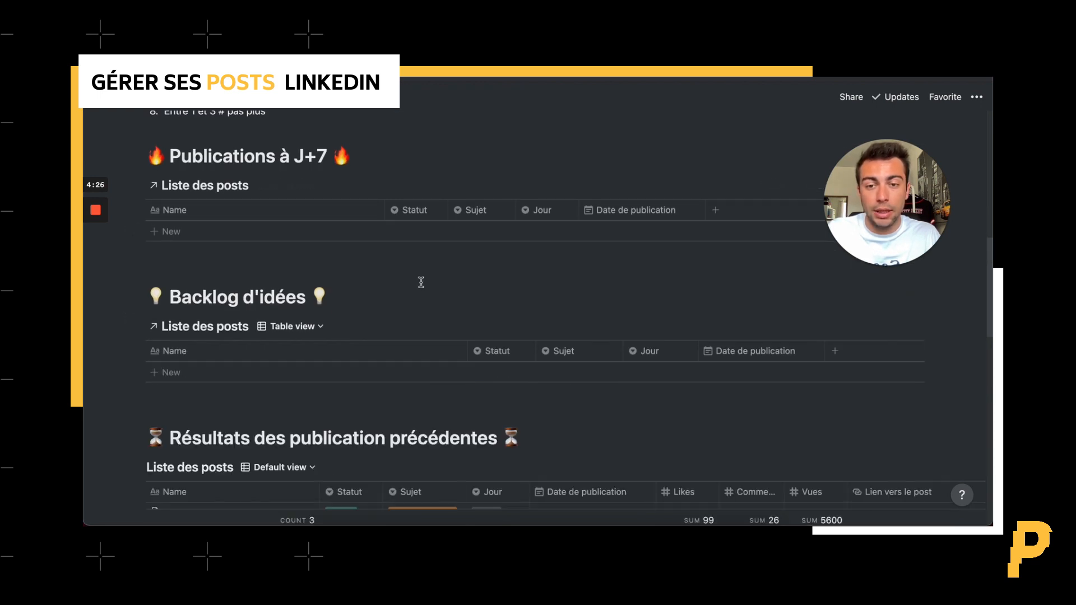
Record 25 likes and 5 comments for "je suis le prochain post" in the Résultats des publication précédentes table
{"action": "scroll", "coordinate": [421, 282], "scroll_direction": "down", "scroll_amount": 5}
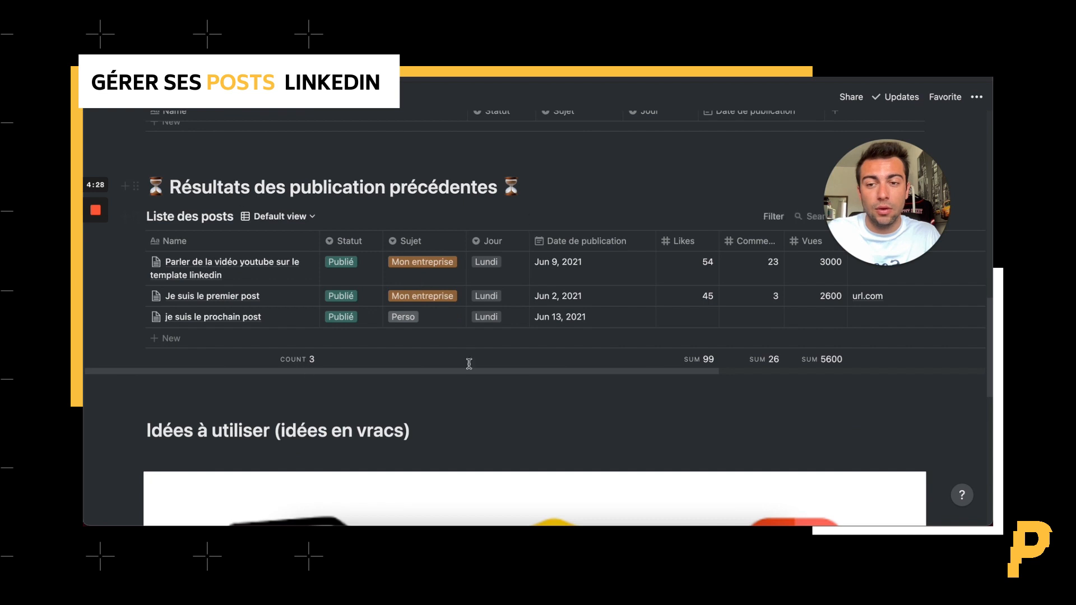
{"action": "left_click", "coordinate": [704, 319]}
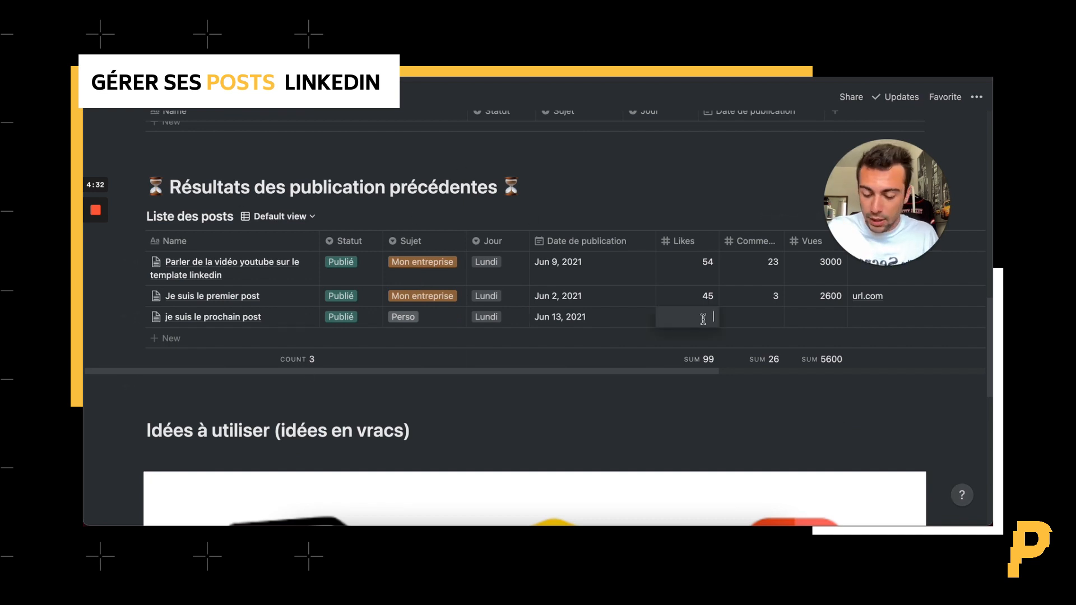
{"action": "type", "text": "25"}
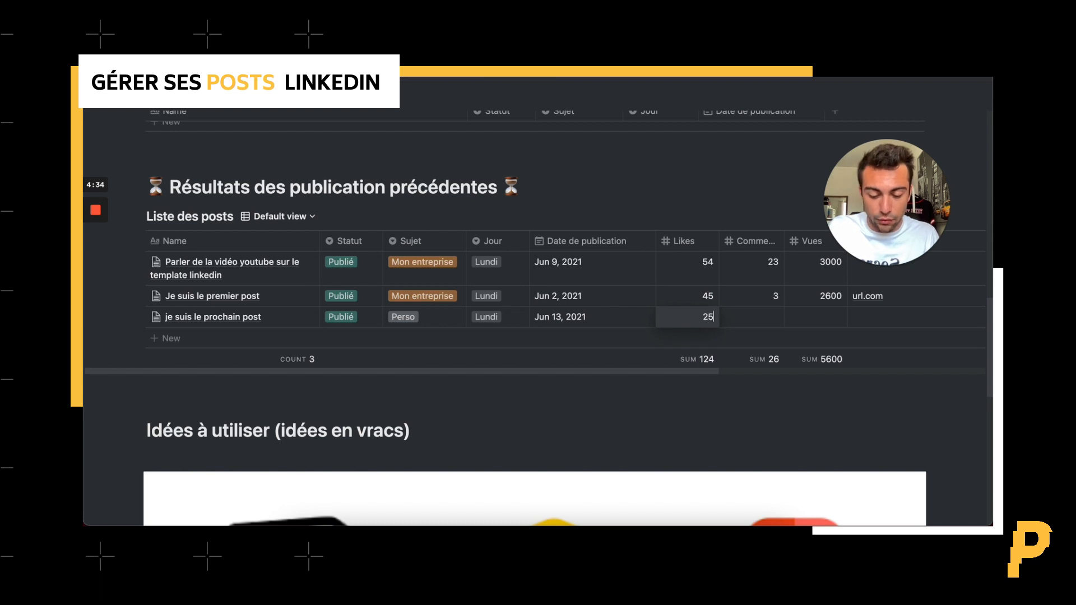
{"action": "key", "text": "Return"}
{"action": "key", "text": "Right"}
{"action": "key", "text": "Up"}
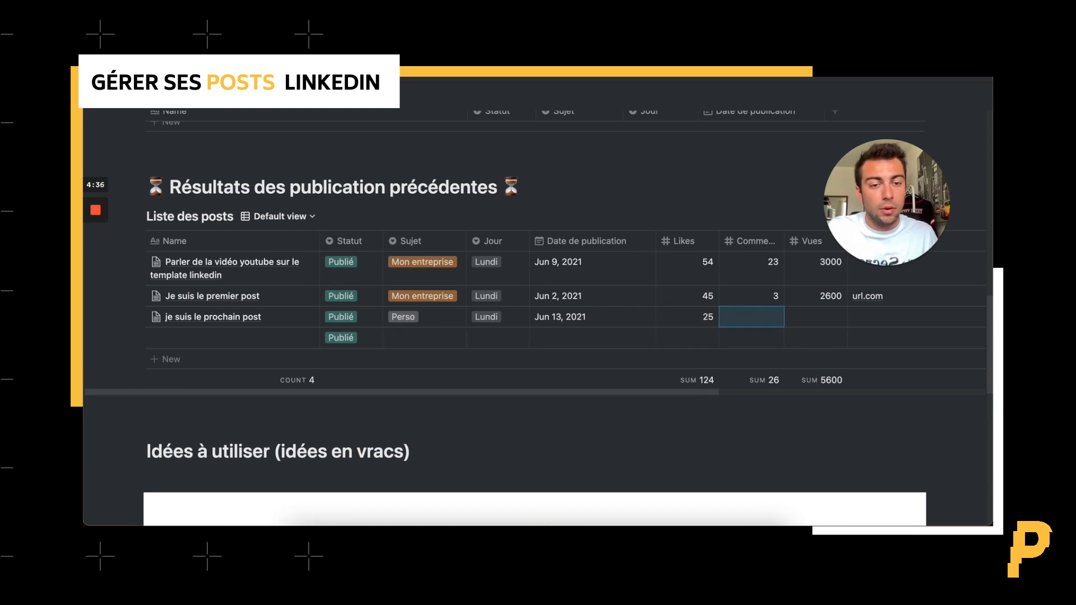
{"action": "type", "text": "5"}
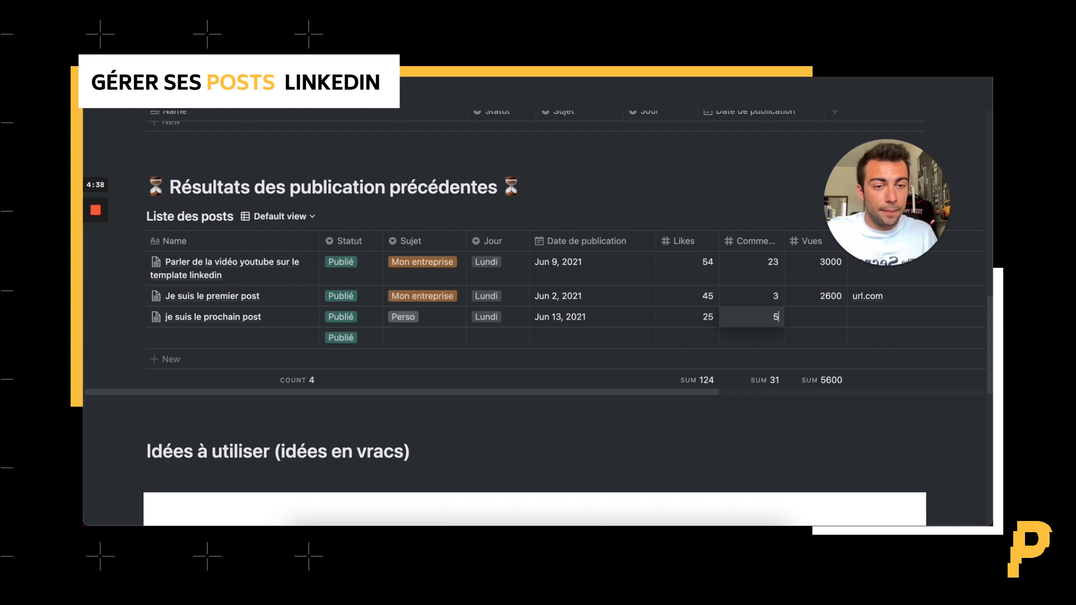
Set the Vues of "je suis le prochain post" to 3500 and delete the empty row below it
{"action": "key", "text": "Return"}
{"action": "key", "text": "Right"}
{"action": "key", "text": "Up"}
{"action": "type", "text": "3500"}
{"action": "key", "text": "Return"}
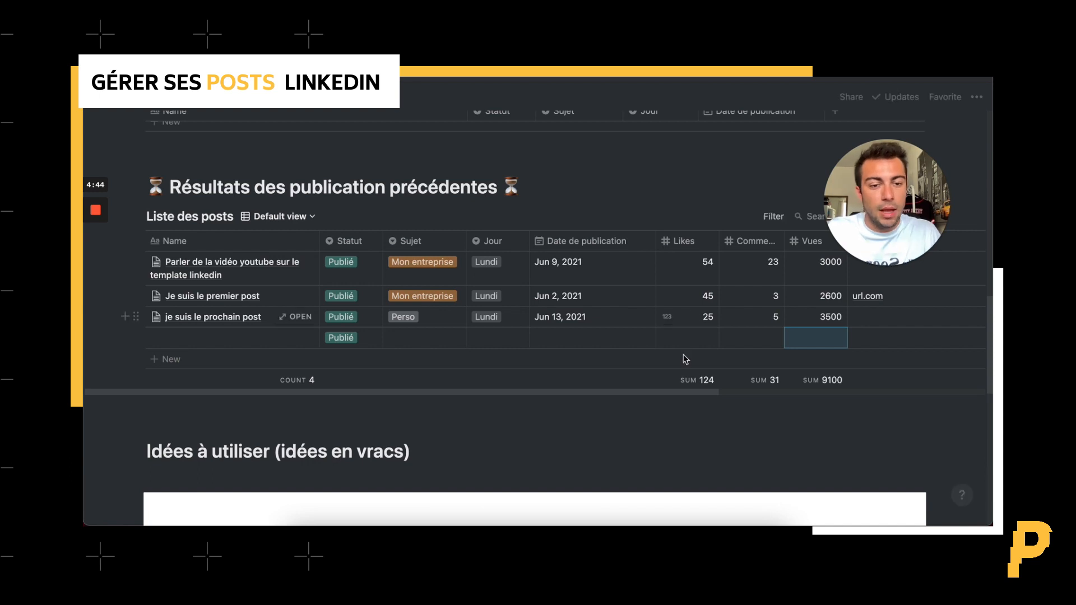
{"action": "right_click", "coordinate": [712, 339]}
{"action": "left_click", "coordinate": [737, 386]}
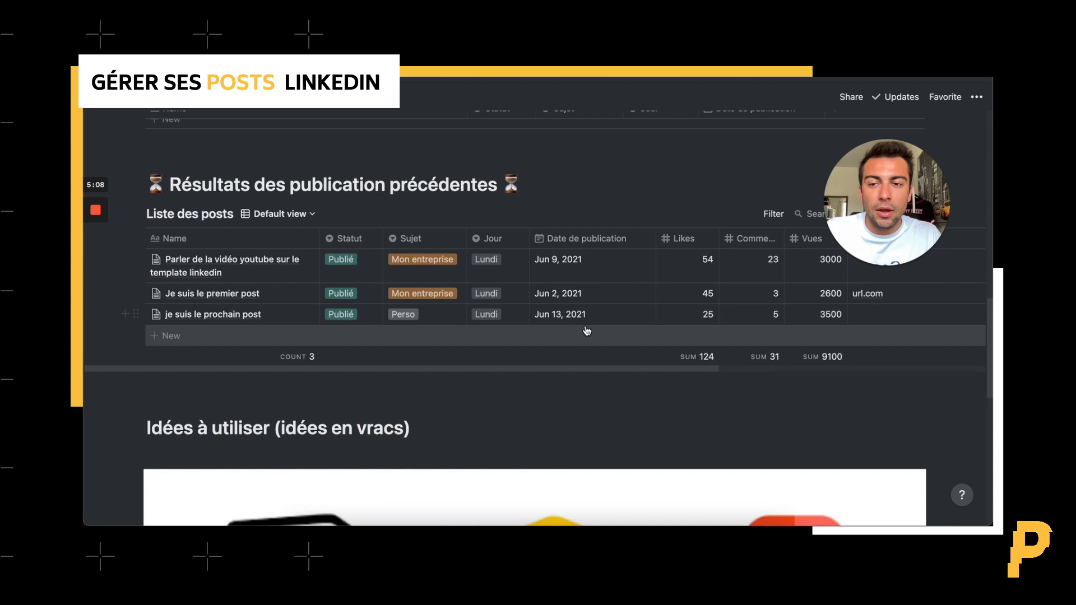
Examine the "Idées à utiliser (idées en vracs)" section and its image of software logos
{"action": "scroll", "coordinate": [384, 270], "scroll_direction": "down", "scroll_amount": 4}
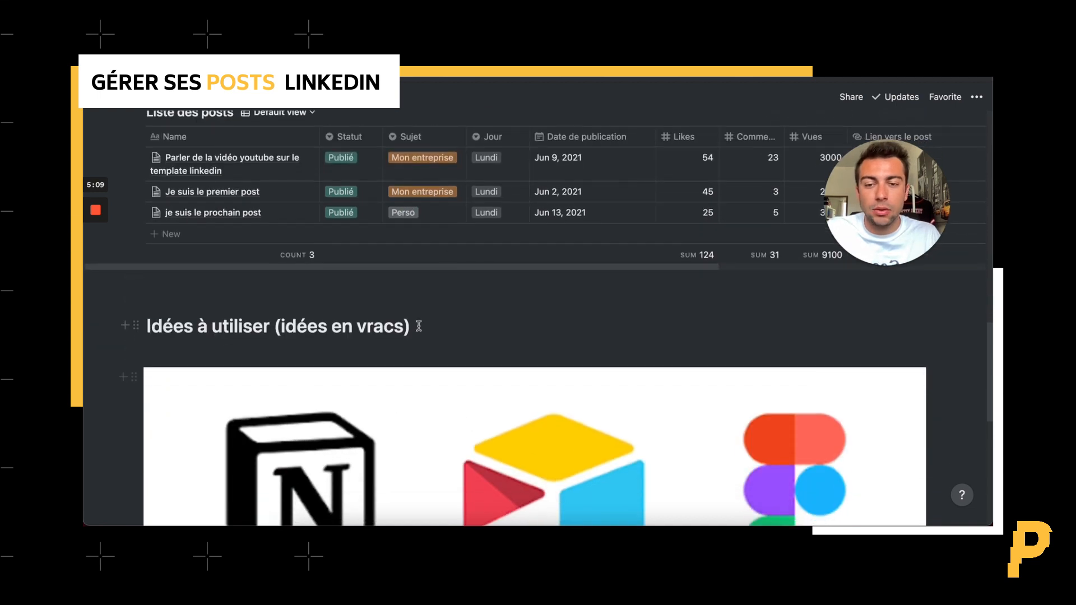
{"action": "scroll", "coordinate": [420, 330], "scroll_direction": "down", "scroll_amount": 9}
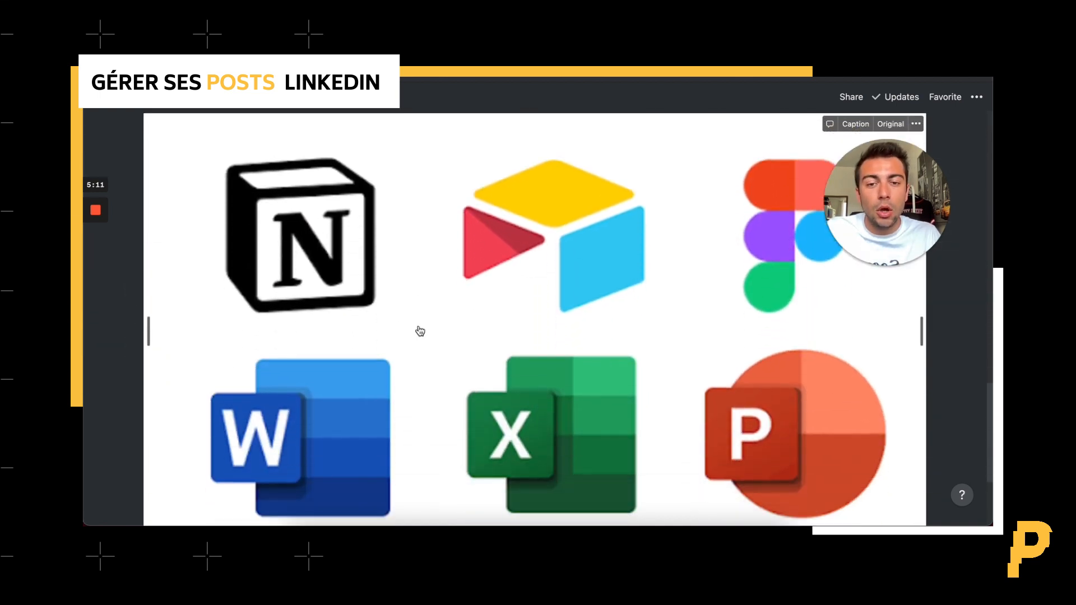